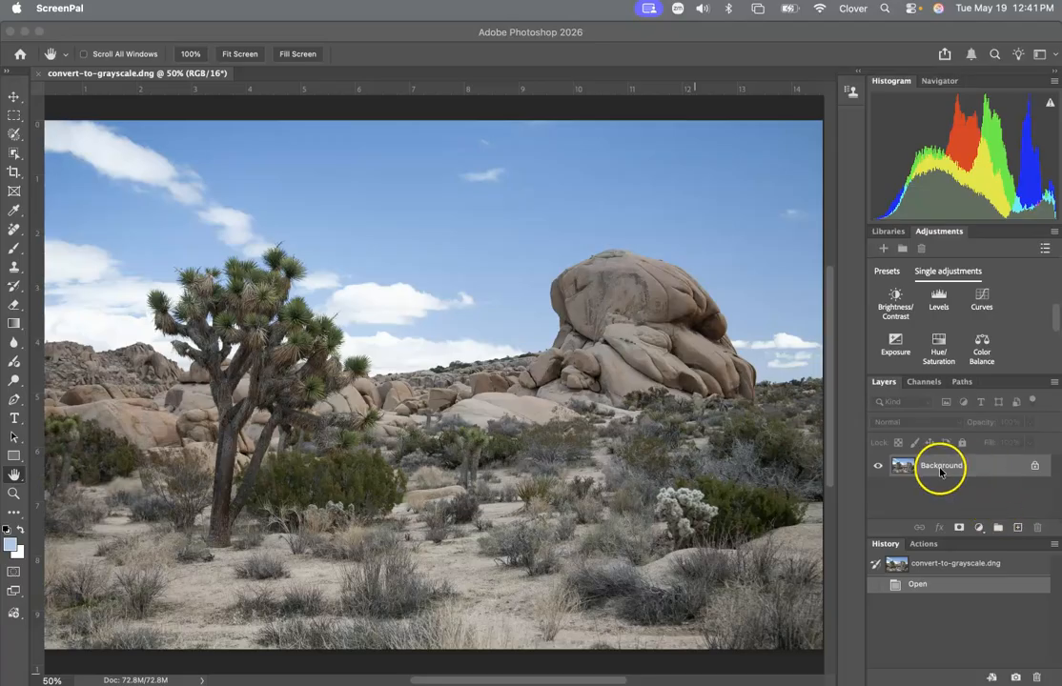
- Duplicate the Background layer and convert the copy to a smart object
{"action": "left_click", "coordinate": [1015, 510]}
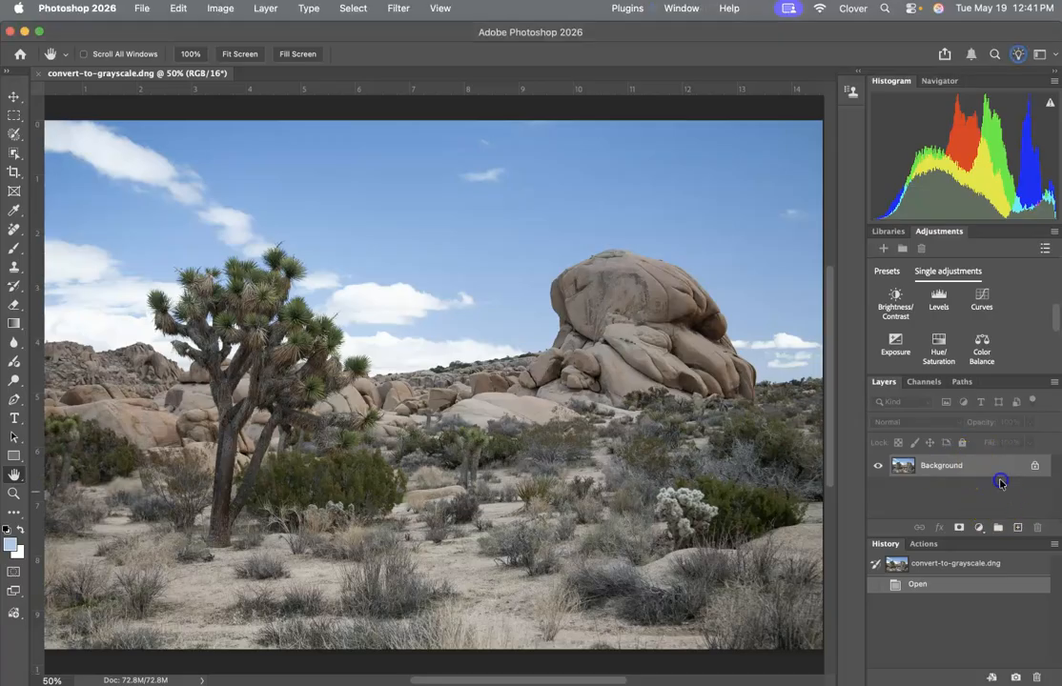
{"action": "left_click_drag", "start_coordinate": [959, 466], "coordinate": [1019, 528]}
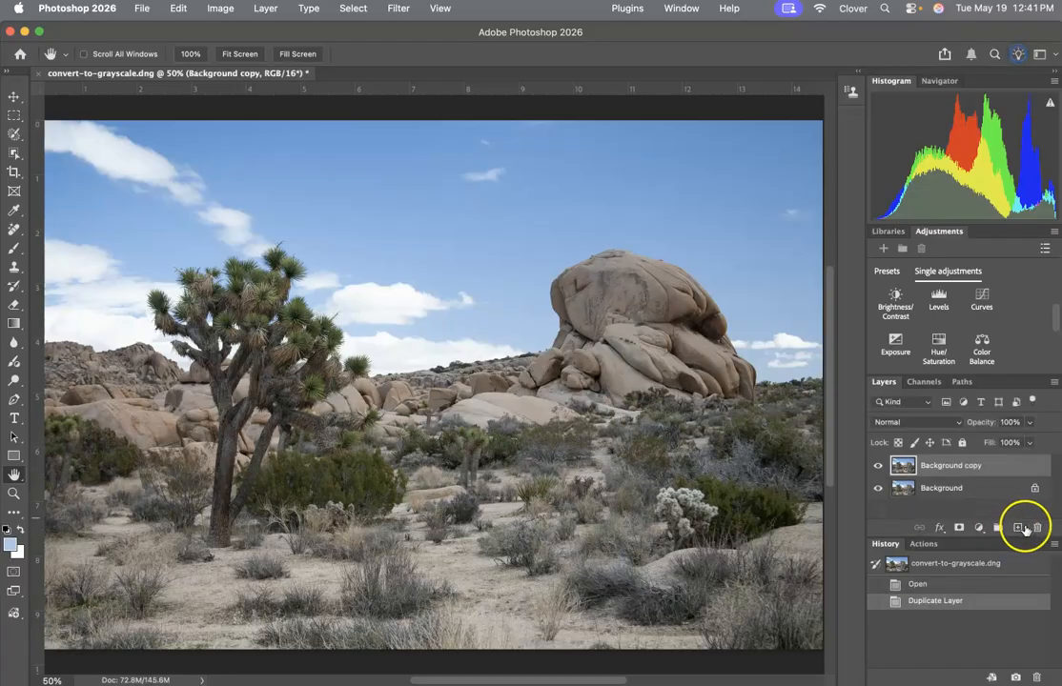
{"action": "right_click", "coordinate": [978, 466]}
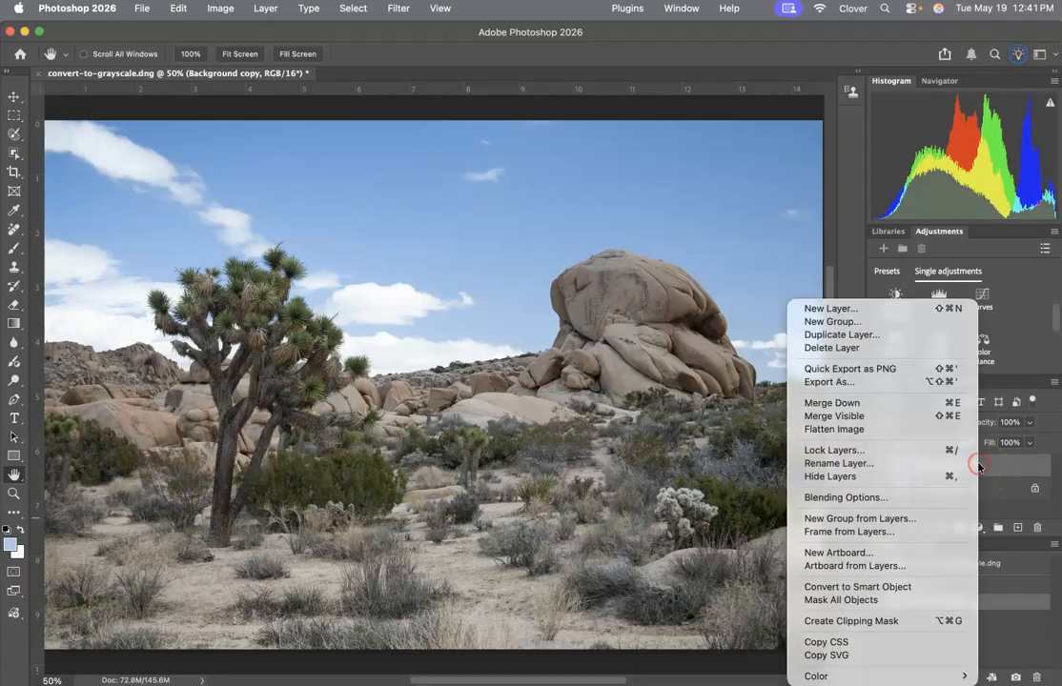
{"action": "left_click", "coordinate": [904, 587]}
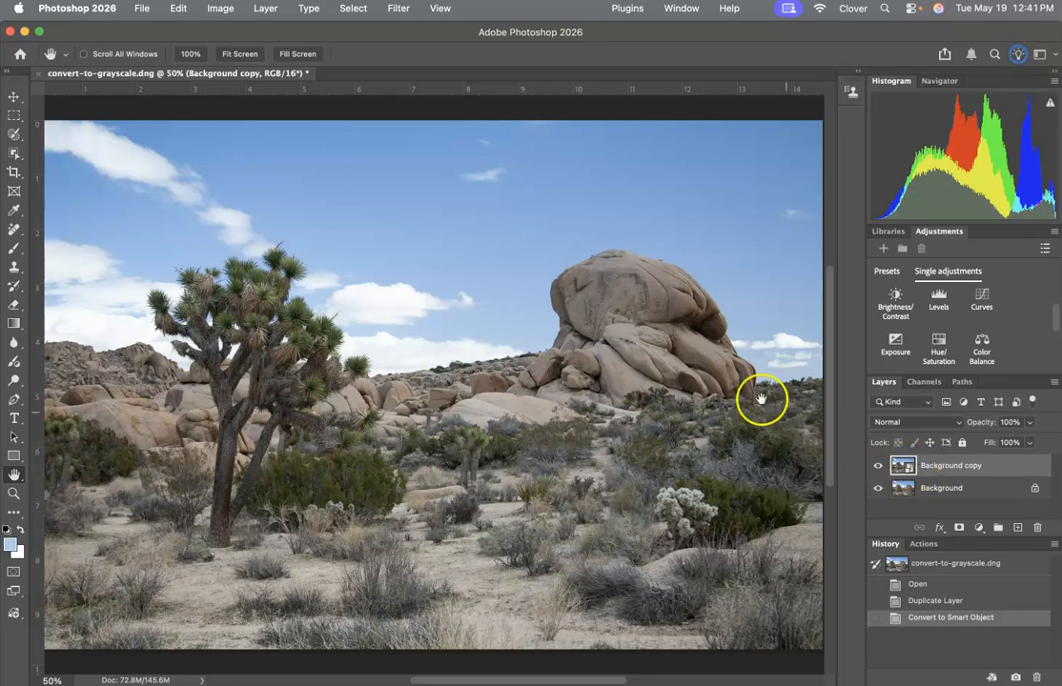
- Open the Camera Raw Filter on the Background copy layer, set Contrast to +14 and convert the photo to black and white
{"action": "left_click", "coordinate": [398, 10]}
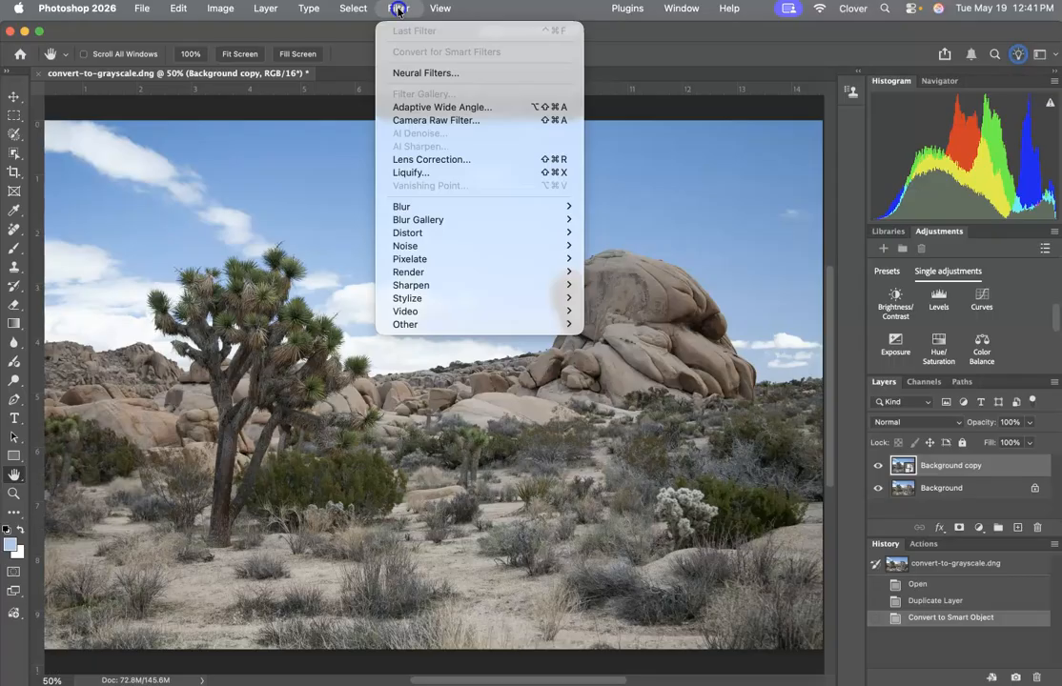
{"action": "left_click", "coordinate": [452, 122]}
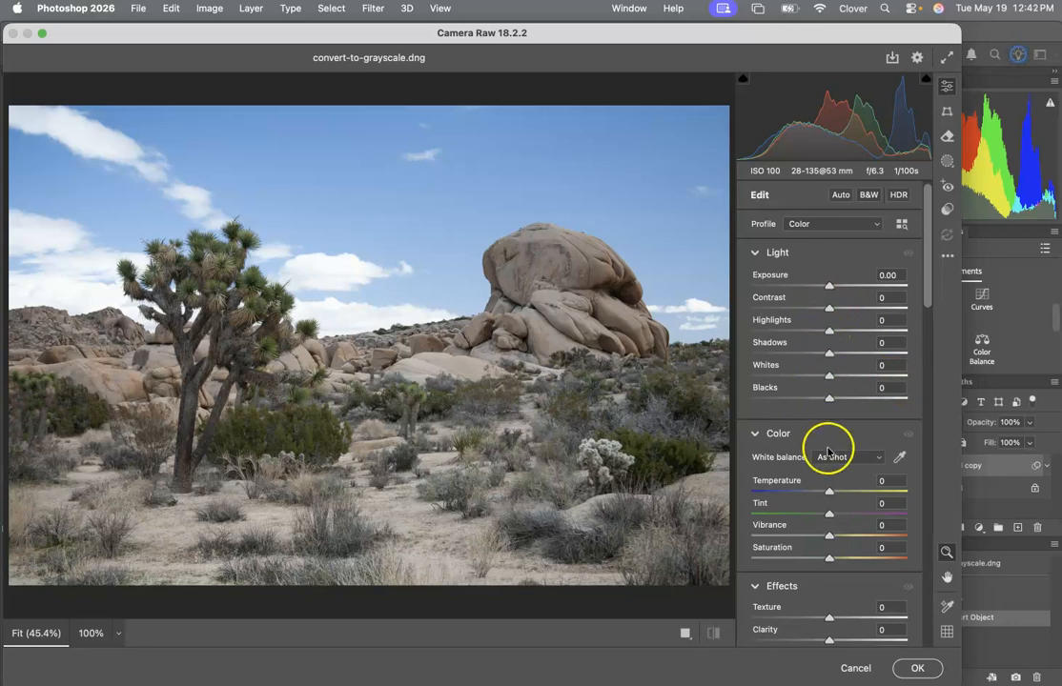
{"action": "mouse_move", "coordinate": [828, 286]}
{"action": "left_mouse_down"}
{"action": "mouse_move", "coordinate": [839, 287]}
{"action": "mouse_move", "coordinate": [821, 287]}
{"action": "mouse_move", "coordinate": [837, 308]}
{"action": "mouse_move", "coordinate": [810, 312]}
{"action": "mouse_move", "coordinate": [839, 307]}
{"action": "left_mouse_up"}
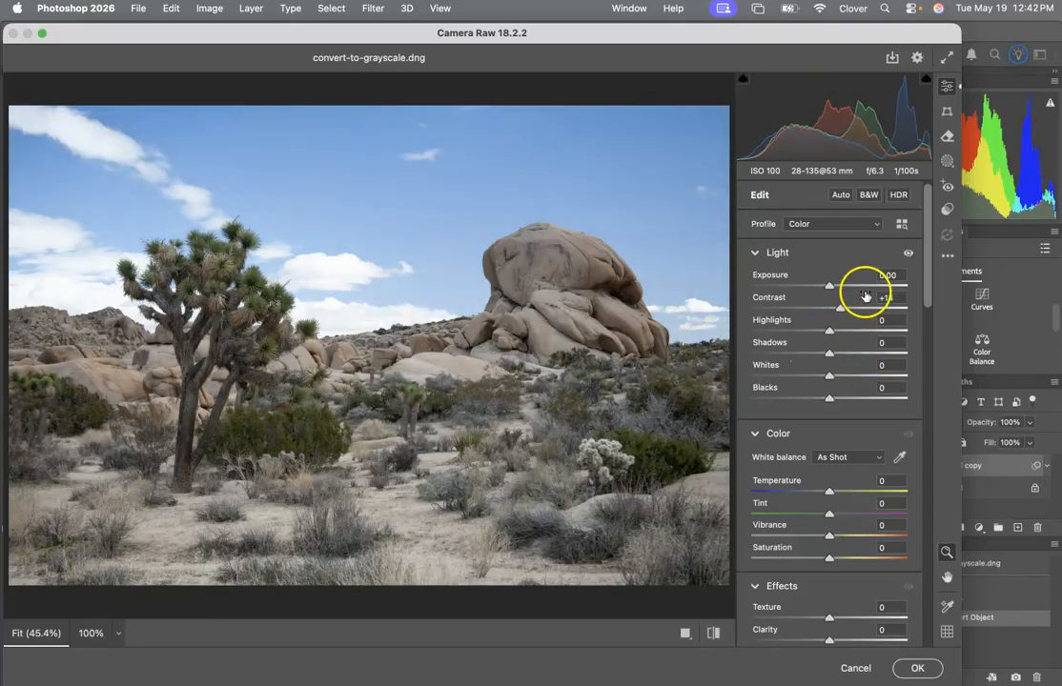
{"action": "left_click", "coordinate": [870, 195]}
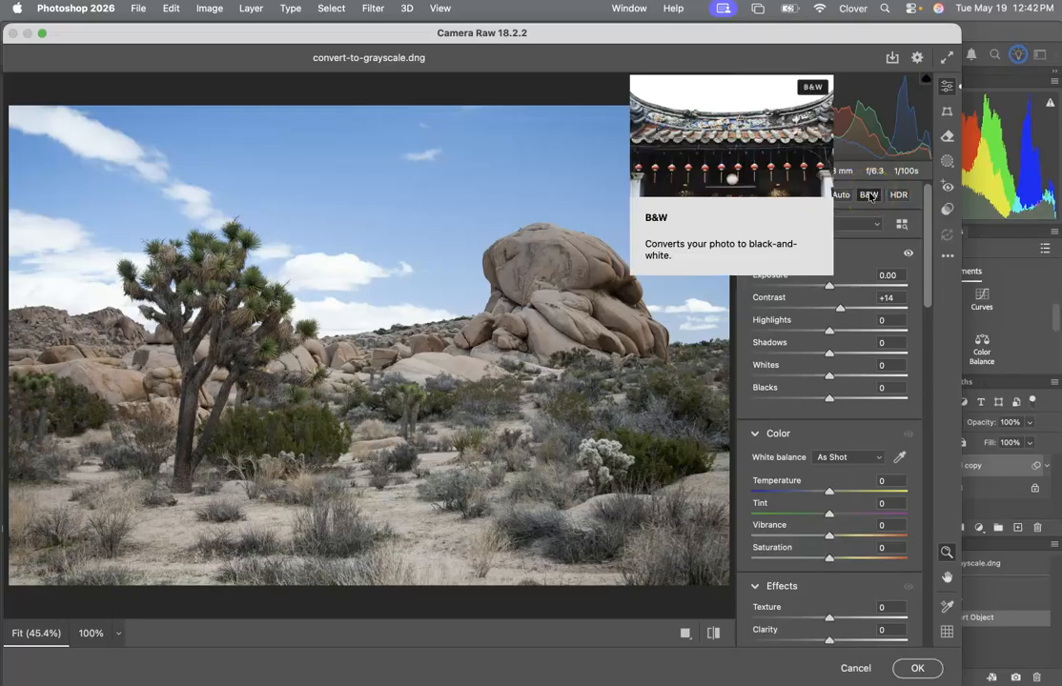
{"action": "left_click", "coordinate": [869, 196]}
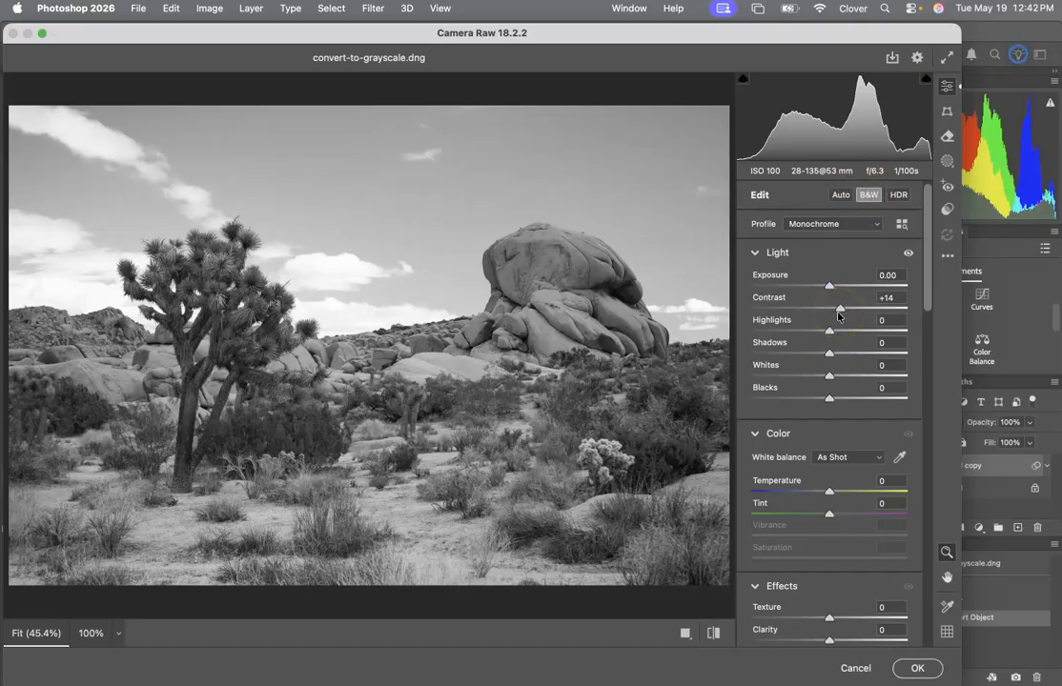
- Adjust the light settings to Exposure -0.25, Contrast +18, Highlights -17, Shadows -8 and Whites -24
{"action": "mouse_move", "coordinate": [828, 378]}
{"action": "left_mouse_down"}
{"action": "mouse_move", "coordinate": [839, 378]}
{"action": "mouse_move", "coordinate": [808, 378]}
{"action": "mouse_move", "coordinate": [817, 379]}
{"action": "left_mouse_up"}
{"action": "left_click_drag", "start_coordinate": [830, 353], "coordinate": [824, 289]}
{"action": "mouse_move", "coordinate": [817, 376]}
{"action": "left_mouse_down"}
{"action": "mouse_move", "coordinate": [781, 377]}
{"action": "mouse_move", "coordinate": [811, 377]}
{"action": "left_mouse_up"}
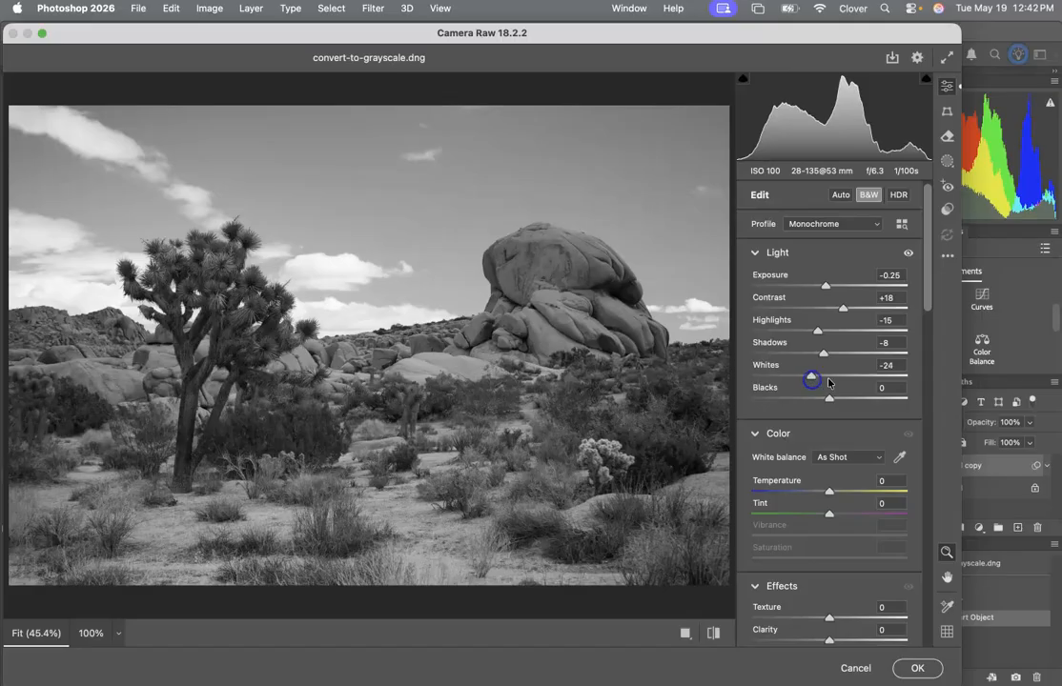
{"action": "left_click_drag", "start_coordinate": [817, 332], "coordinate": [816, 332]}
{"action": "scroll", "coordinate": [831, 429], "scroll_direction": "down", "scroll_amount": 1}
{"action": "scroll", "coordinate": [830, 429], "scroll_direction": "up", "scroll_amount": 1}
{"action": "left_click", "coordinate": [831, 399]}
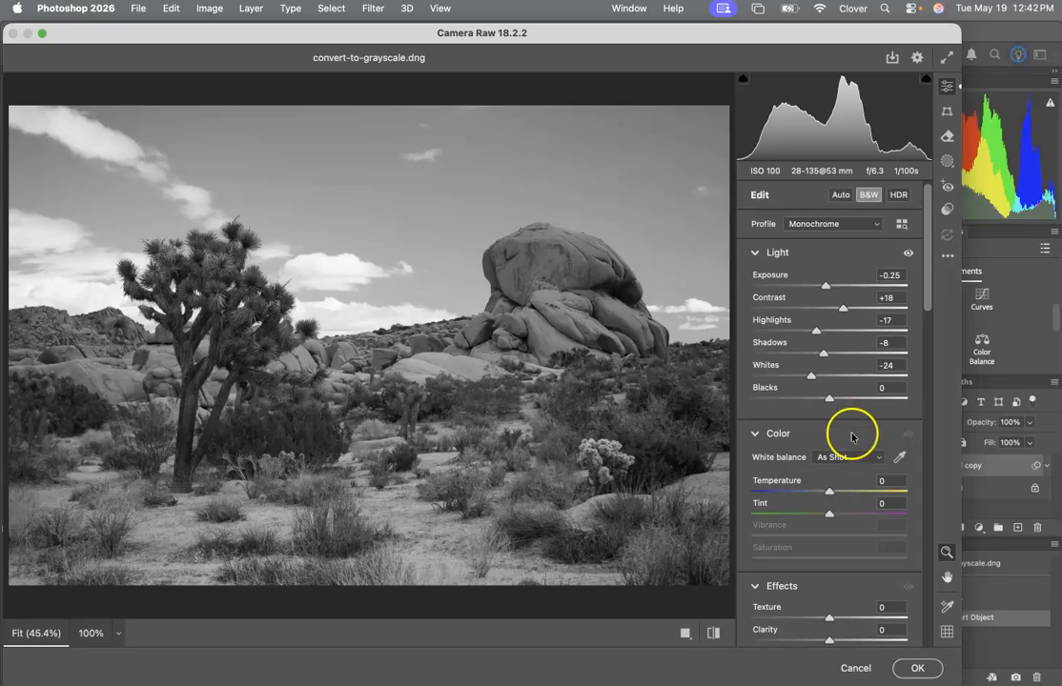
- Set the B&W Mixer to Reds -12, Oranges +41, Yellows -15 and Blues -19
{"action": "scroll", "coordinate": [829, 481], "scroll_direction": "down", "scroll_amount": 3}
{"action": "scroll", "coordinate": [820, 472], "scroll_direction": "down", "scroll_amount": 2}
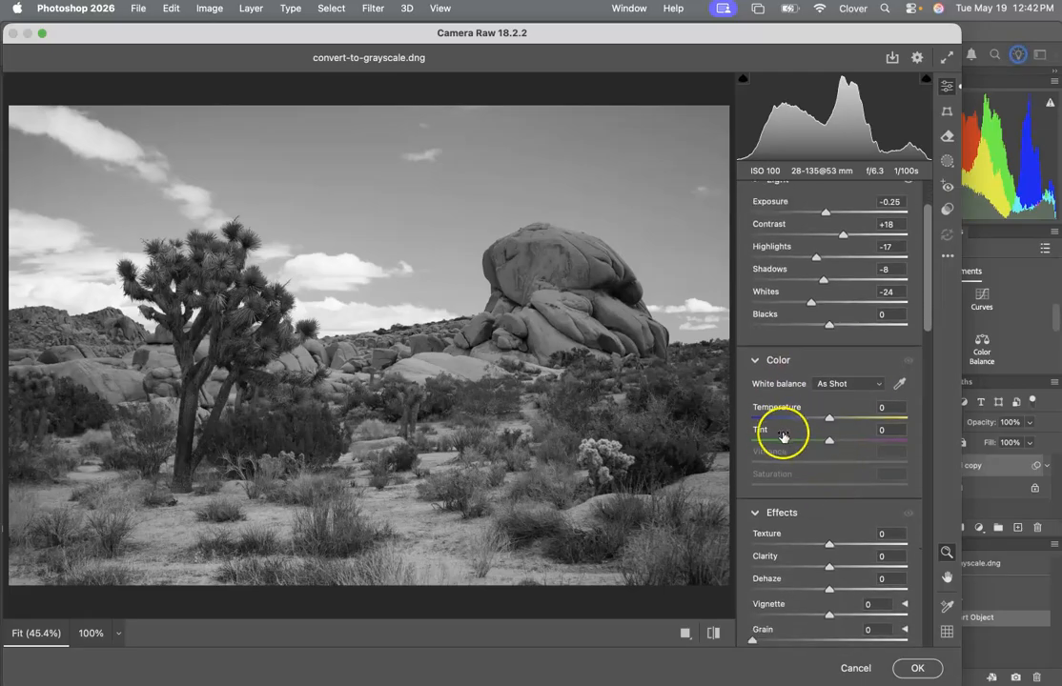
{"action": "scroll", "coordinate": [810, 419], "scroll_direction": "down", "scroll_amount": 5}
{"action": "scroll", "coordinate": [810, 419], "scroll_direction": "down", "scroll_amount": 10}
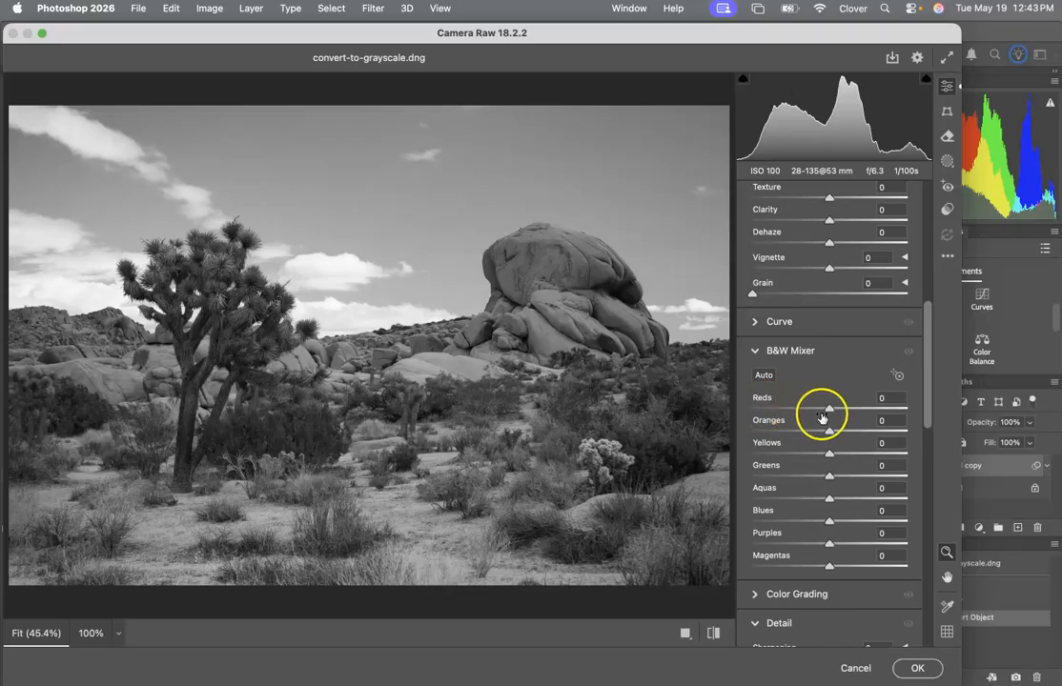
{"action": "mouse_move", "coordinate": [826, 408]}
{"action": "left_mouse_down"}
{"action": "mouse_move", "coordinate": [805, 410]}
{"action": "mouse_move", "coordinate": [835, 410]}
{"action": "left_mouse_up"}
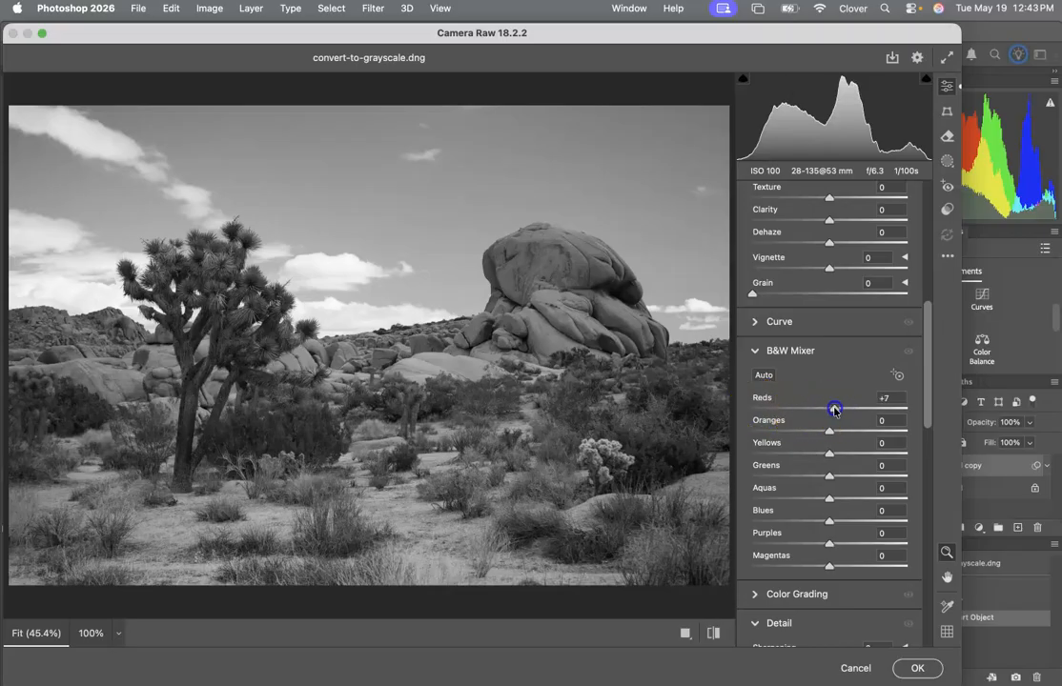
{"action": "mouse_move", "coordinate": [829, 521]}
{"action": "left_mouse_down"}
{"action": "mouse_move", "coordinate": [803, 522]}
{"action": "mouse_move", "coordinate": [815, 522]}
{"action": "left_mouse_up"}
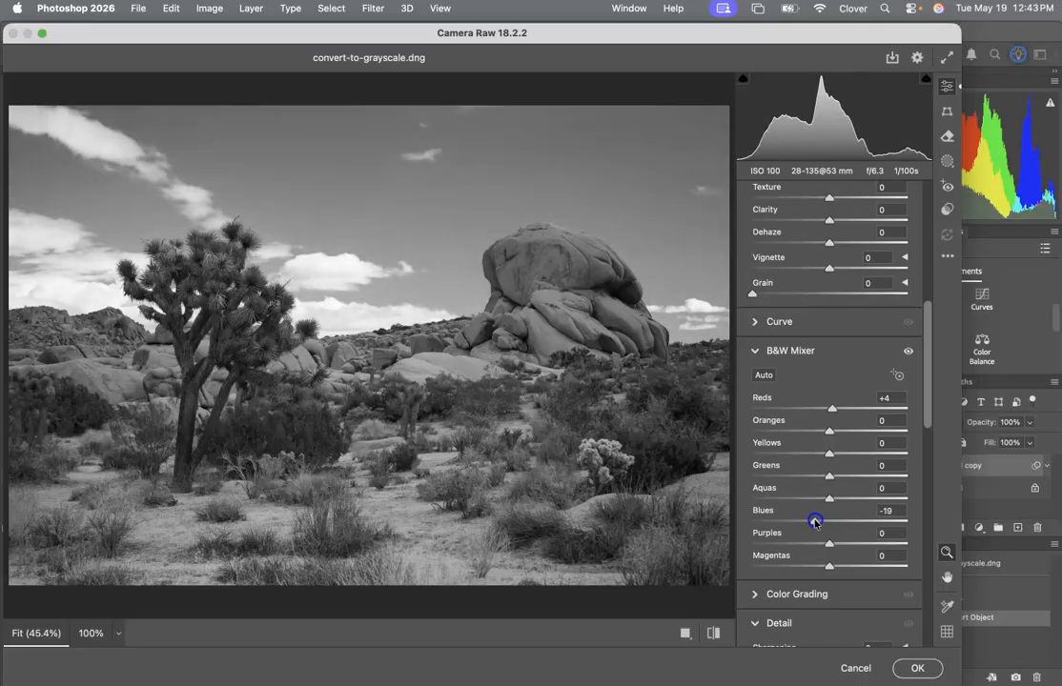
{"action": "left_click_drag", "start_coordinate": [821, 453], "coordinate": [827, 416]}
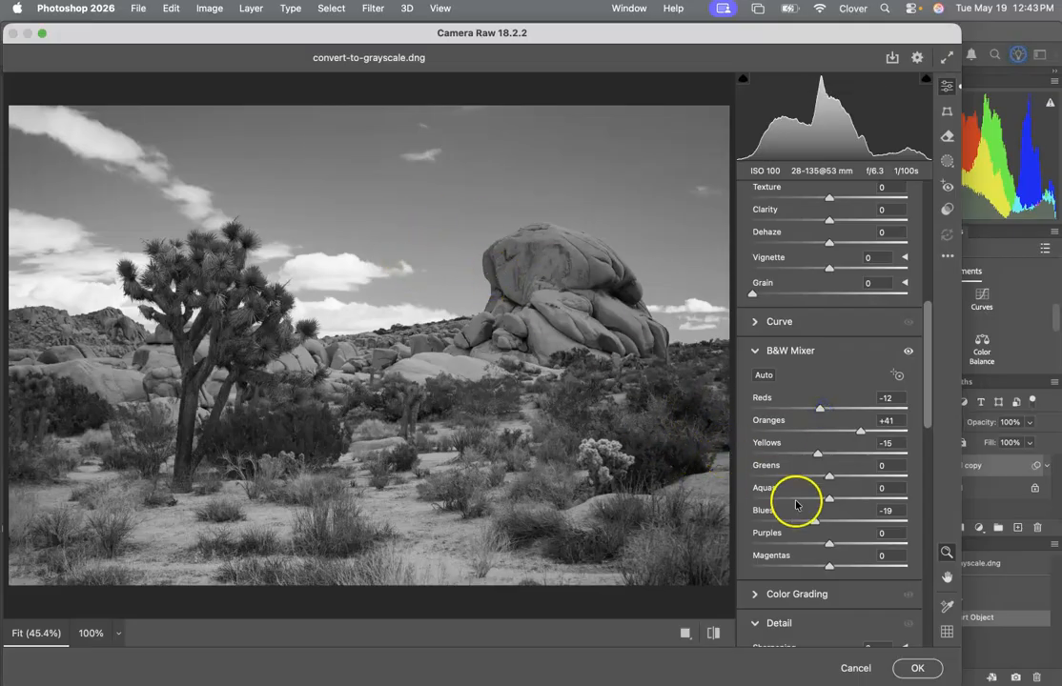
- Try a much darker sky with Blues at -65 in the B&W Mixer, and settle on Blues -3
{"action": "left_click_drag", "start_coordinate": [813, 522], "coordinate": [778, 521]}
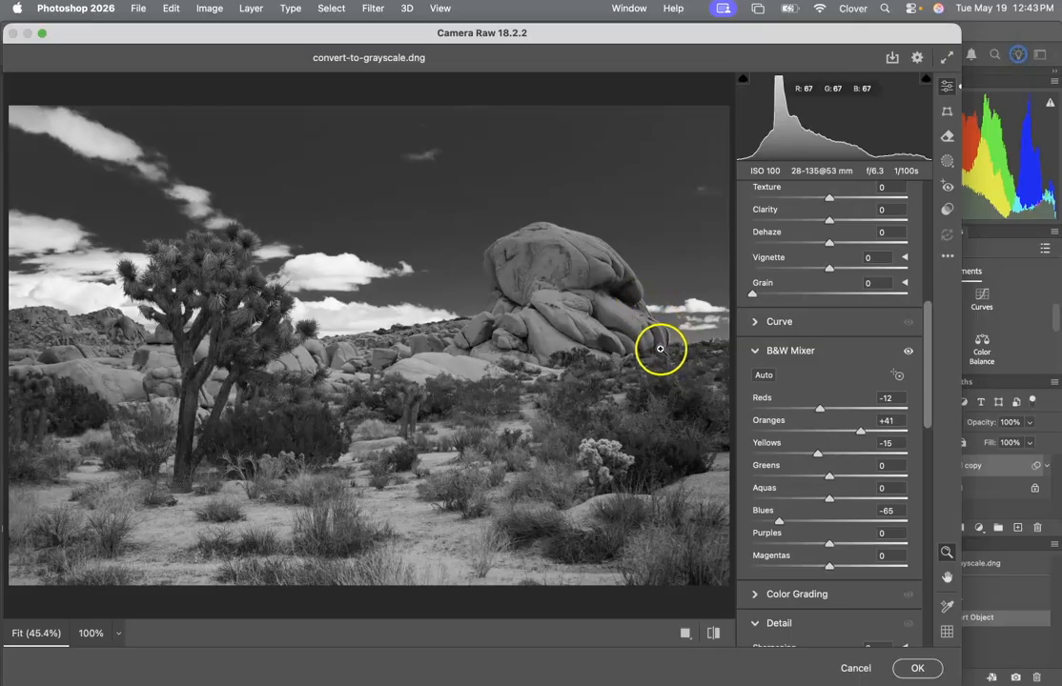
{"action": "left_click", "coordinate": [827, 522]}
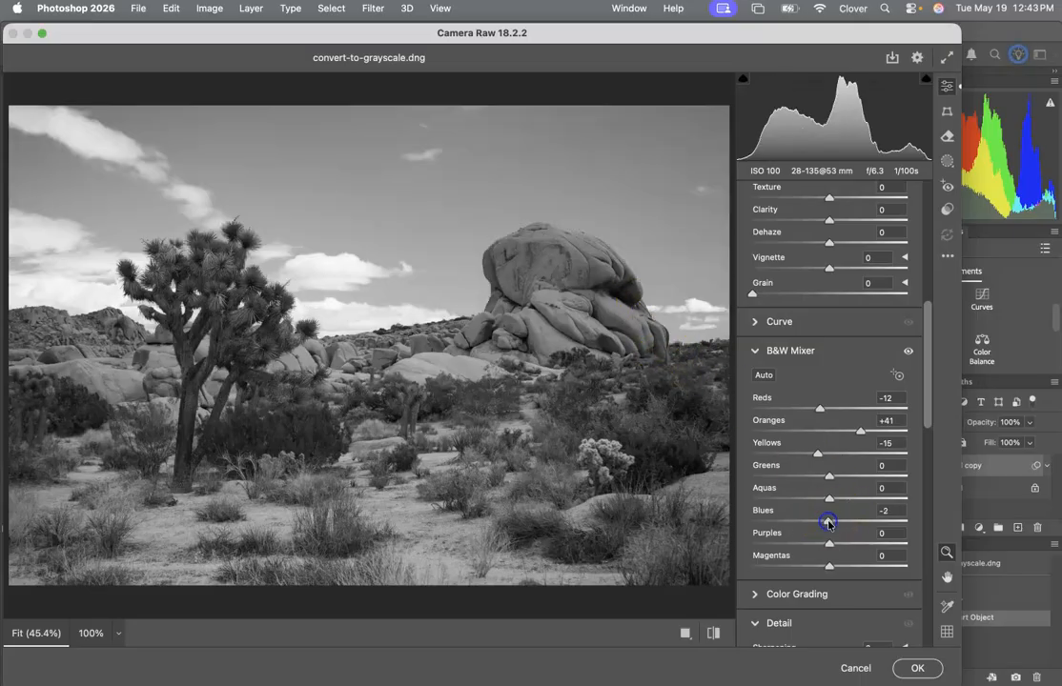
{"action": "left_click_drag", "start_coordinate": [826, 523], "coordinate": [826, 523]}
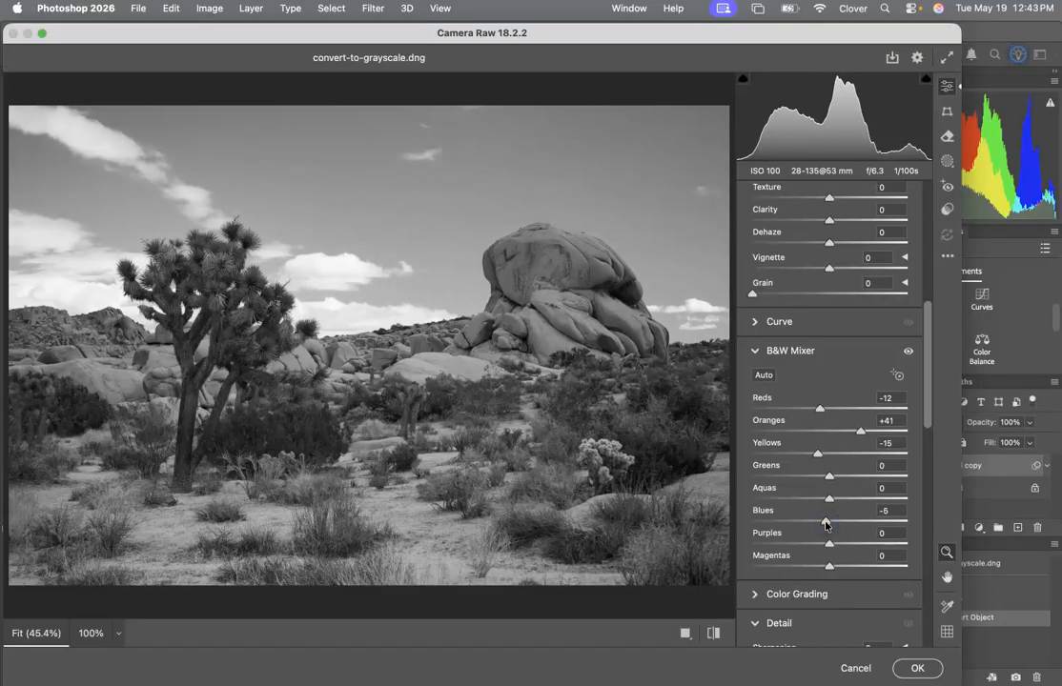
{"action": "left_click_drag", "start_coordinate": [826, 523], "coordinate": [827, 523]}
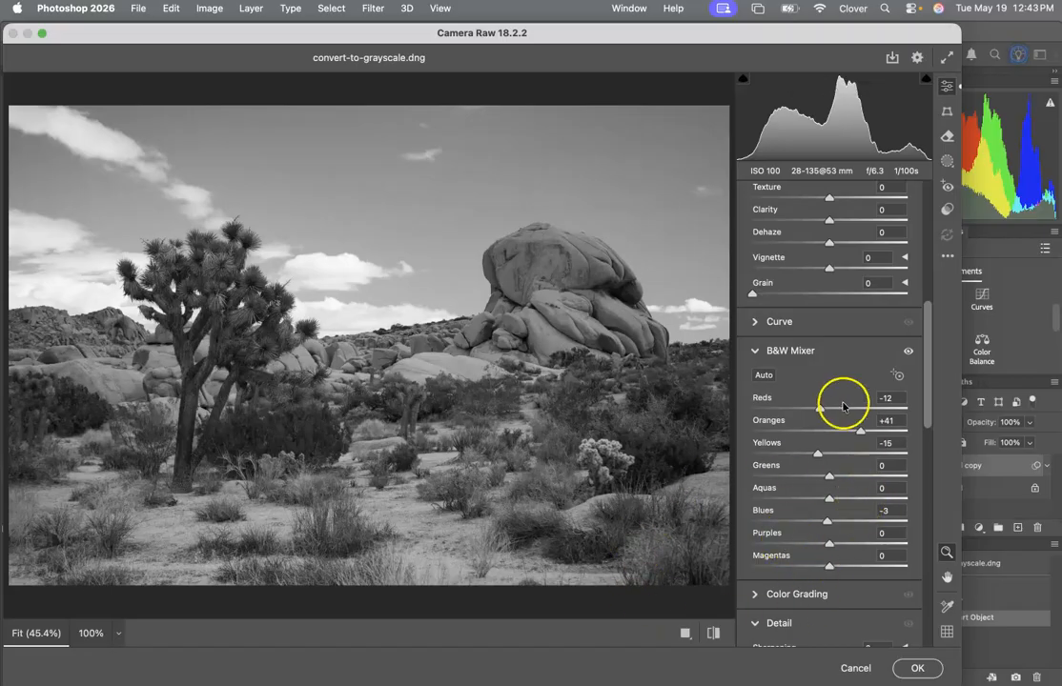
- Review the light settings and the Geometry and Remove tools, and return to the Edit settings
{"action": "scroll", "coordinate": [817, 402], "scroll_direction": "up", "scroll_amount": 4}
{"action": "scroll", "coordinate": [815, 402], "scroll_direction": "up", "scroll_amount": 5}
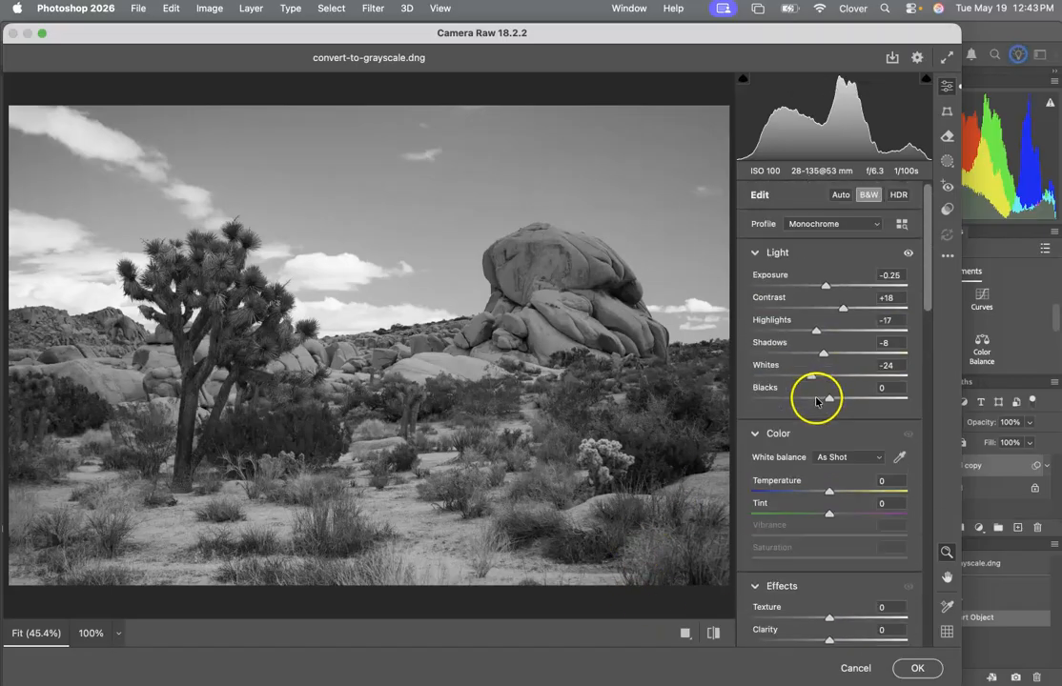
{"action": "scroll", "coordinate": [748, 284], "scroll_direction": "up", "scroll_amount": 2}
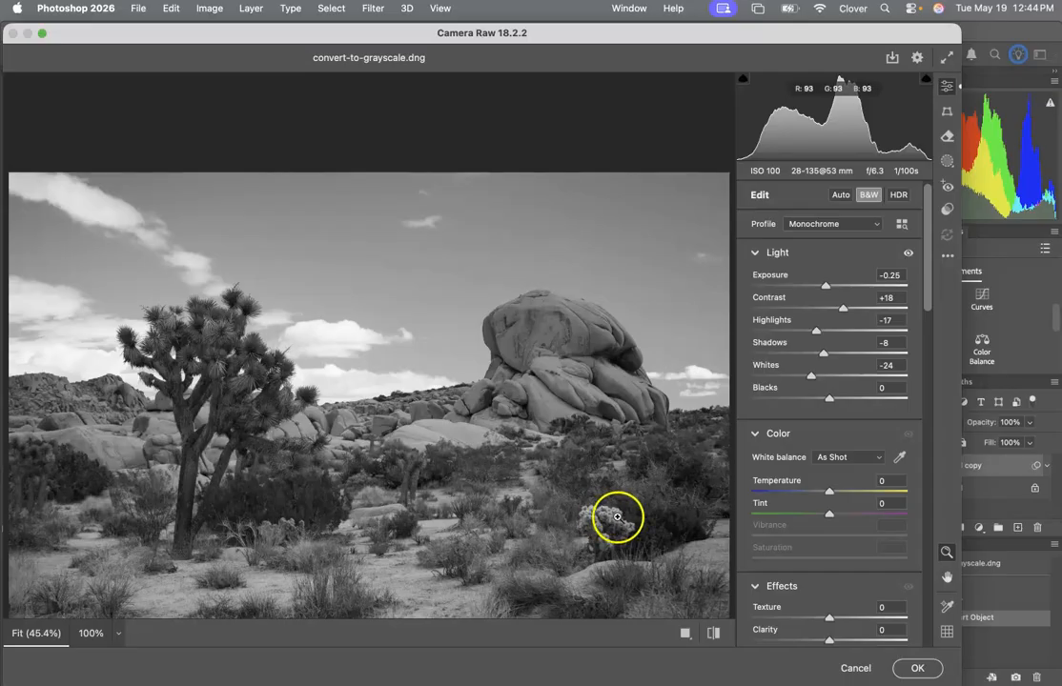
{"action": "left_click", "coordinate": [947, 90]}
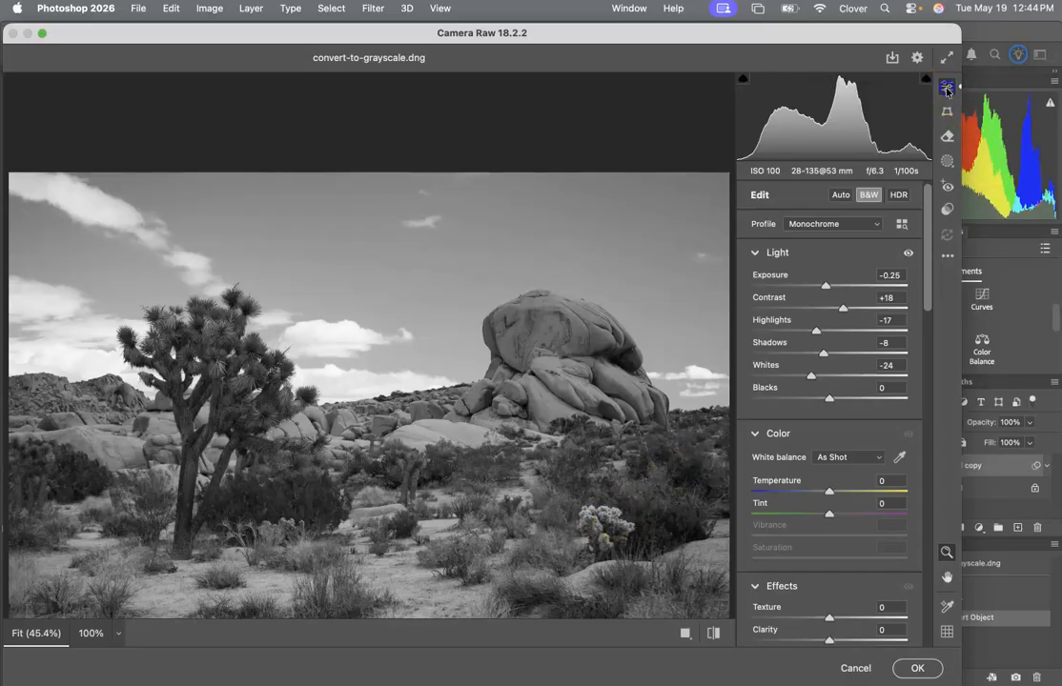
{"action": "left_click", "coordinate": [947, 113]}
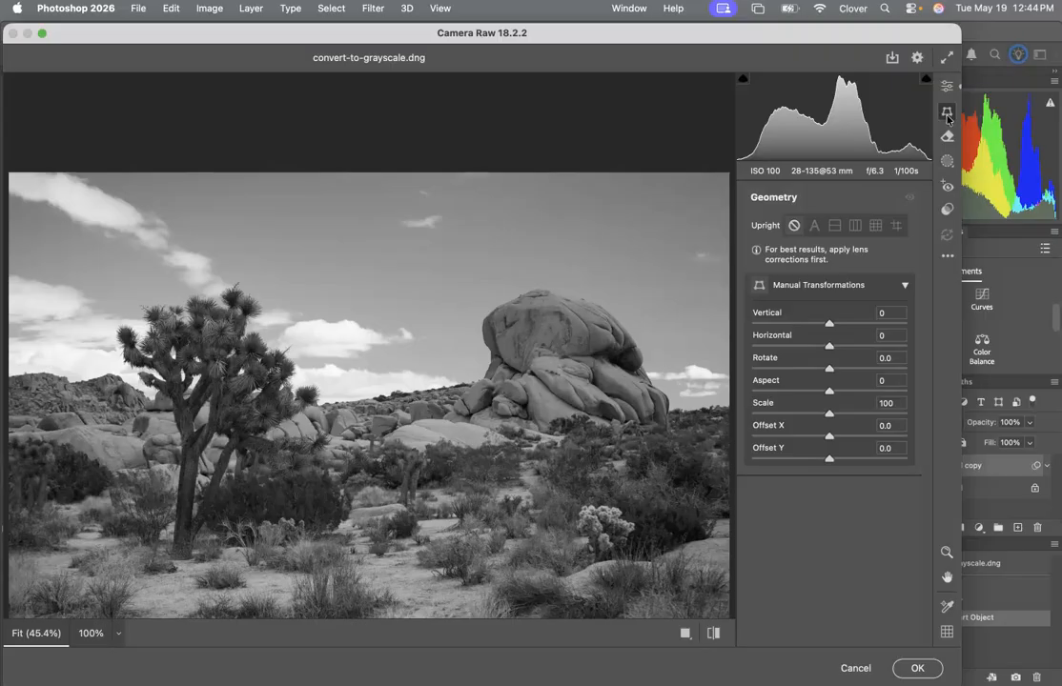
{"action": "left_click", "coordinate": [948, 138]}
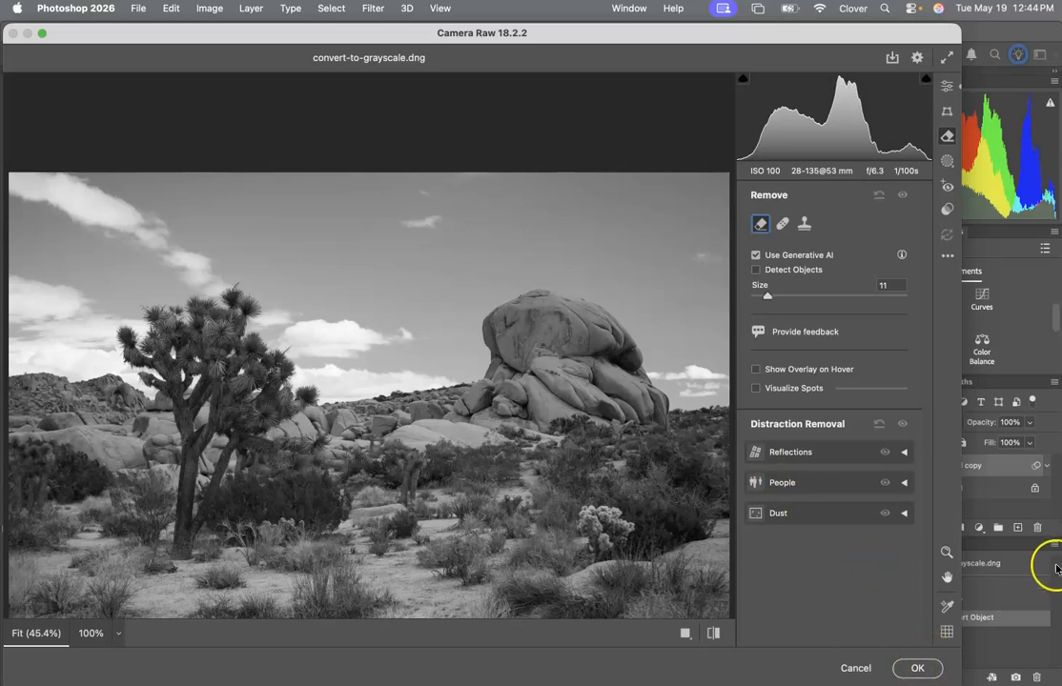
{"action": "left_click", "coordinate": [947, 85]}
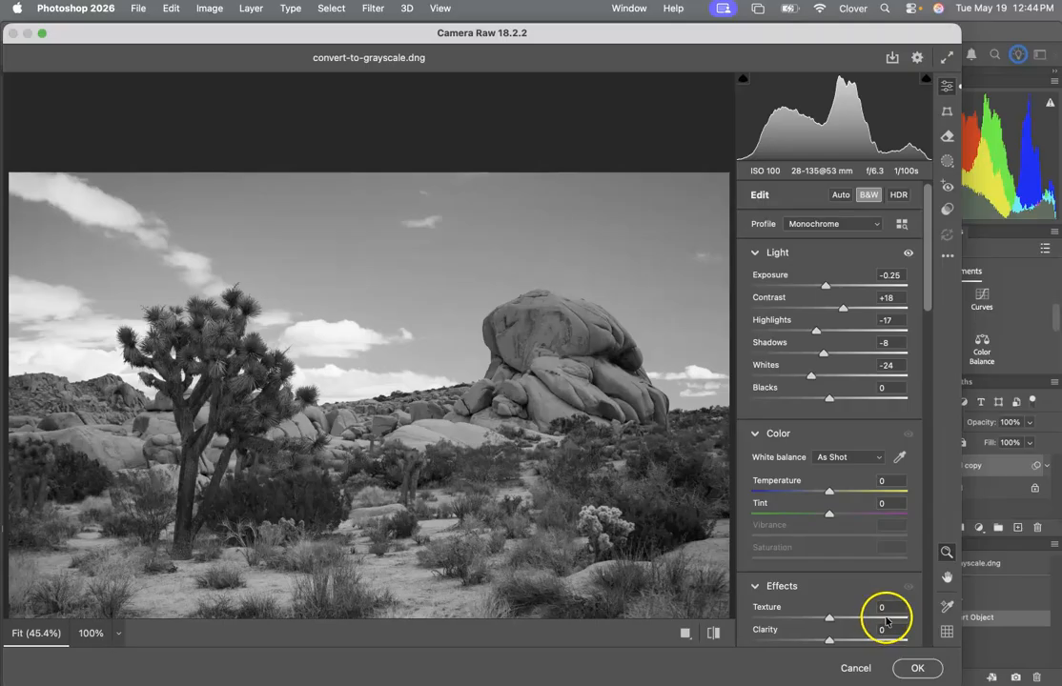
- Apply the Camera Raw Filter to the Background copy layer, and reopen the smart filter to review and accept its settings
{"action": "left_click", "coordinate": [917, 668]}
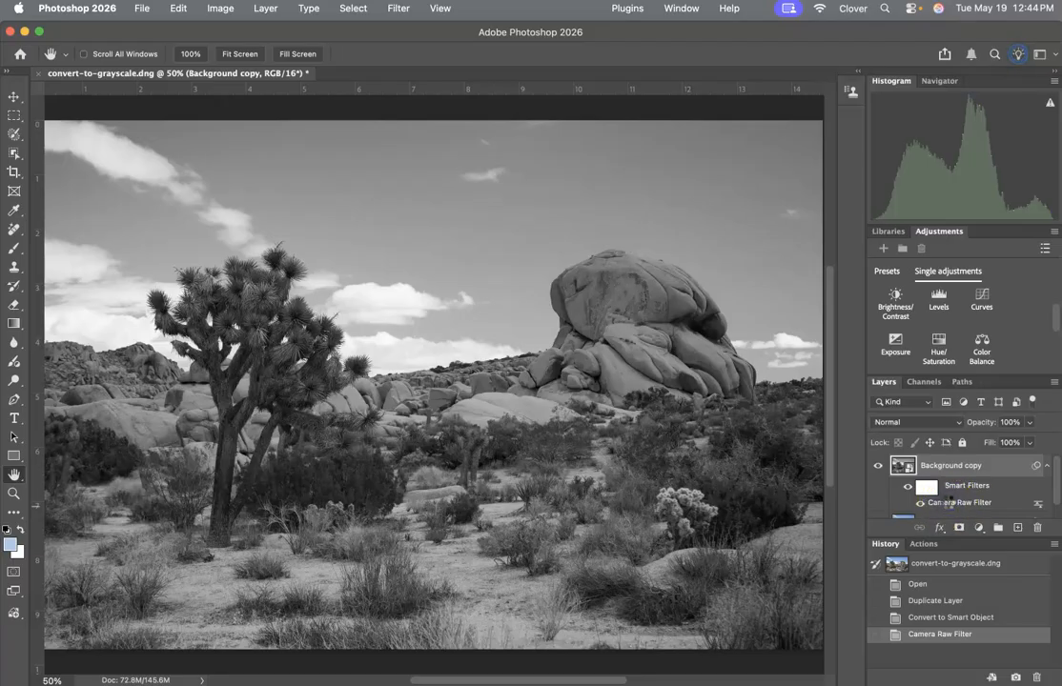
{"action": "double_click", "coordinate": [948, 503]}
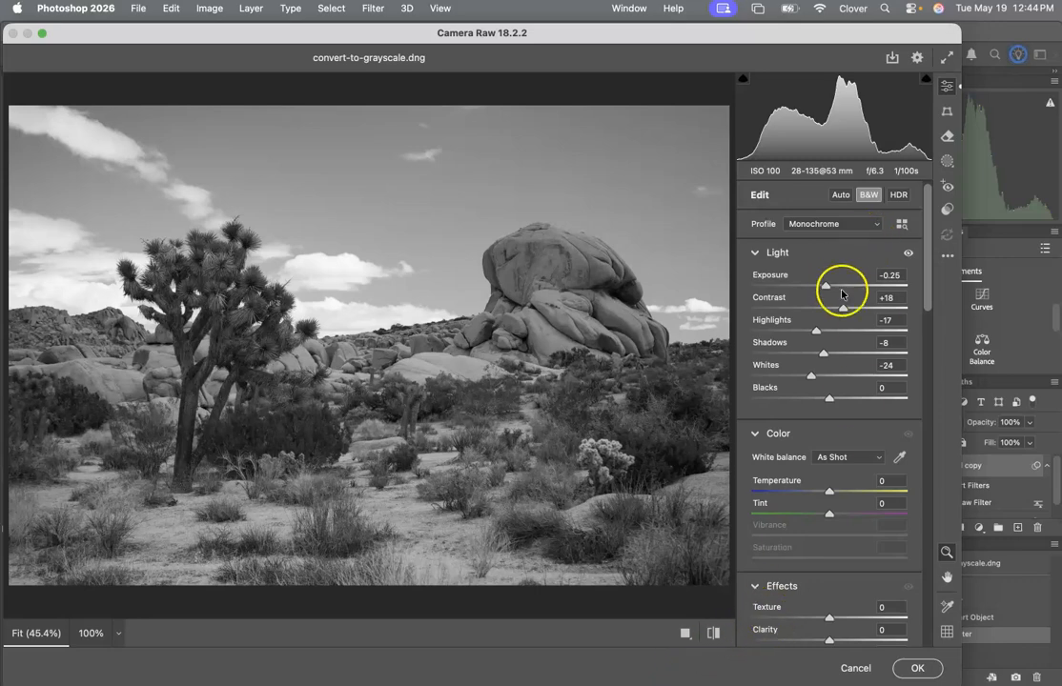
{"action": "left_click", "coordinate": [915, 668]}
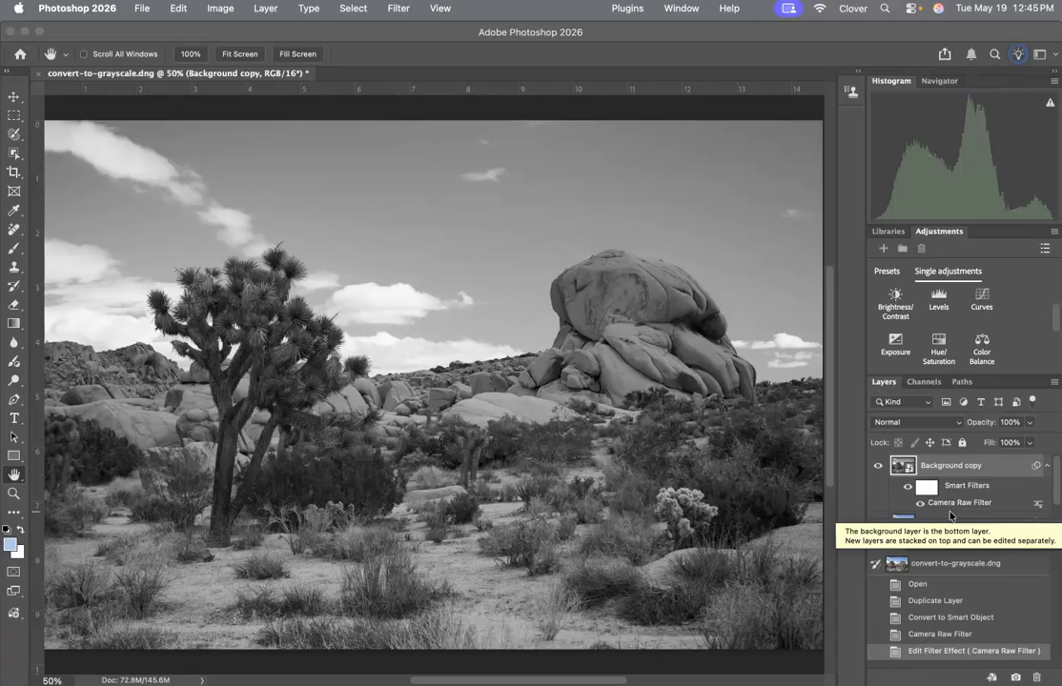
{"action": "scroll", "coordinate": [951, 500], "scroll_direction": "down", "scroll_amount": 2}
{"action": "scroll", "coordinate": [950, 501], "scroll_direction": "up", "scroll_amount": 2}
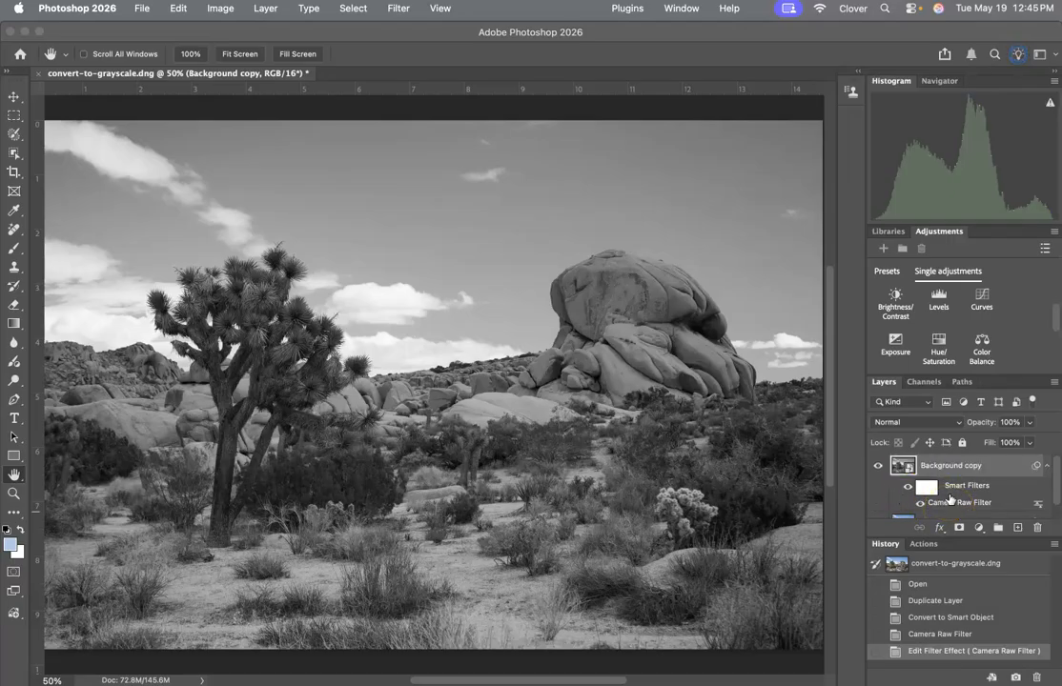